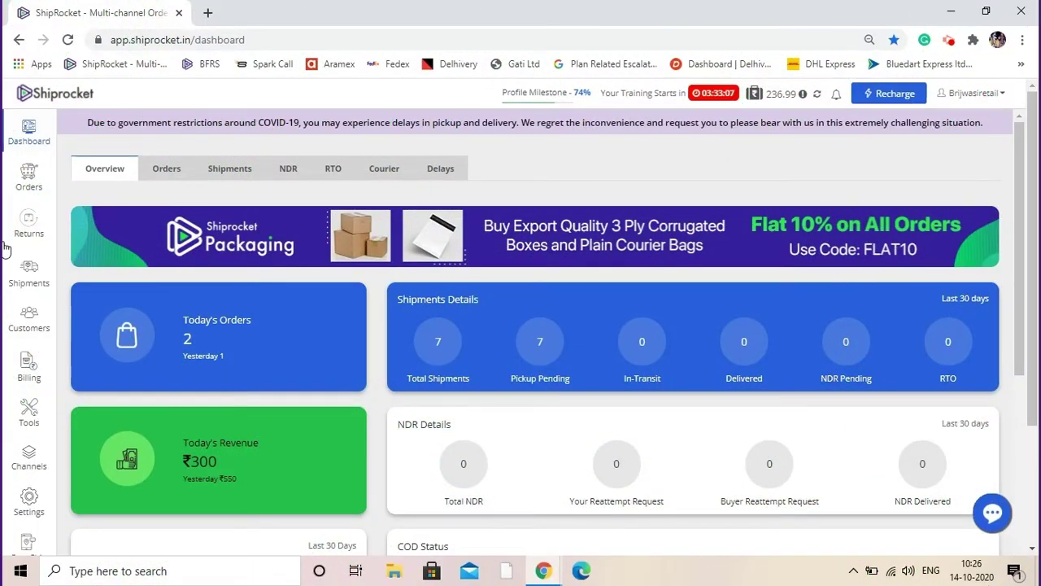
Scroll down the dashboard to review today's 2 orders, ₹300 revenue and pending pickups.
scroll(20, 277, "down", 2)
Go to Courier Priority under Settings.
mouse_move(44, 318)
mouse_move(31, 342)
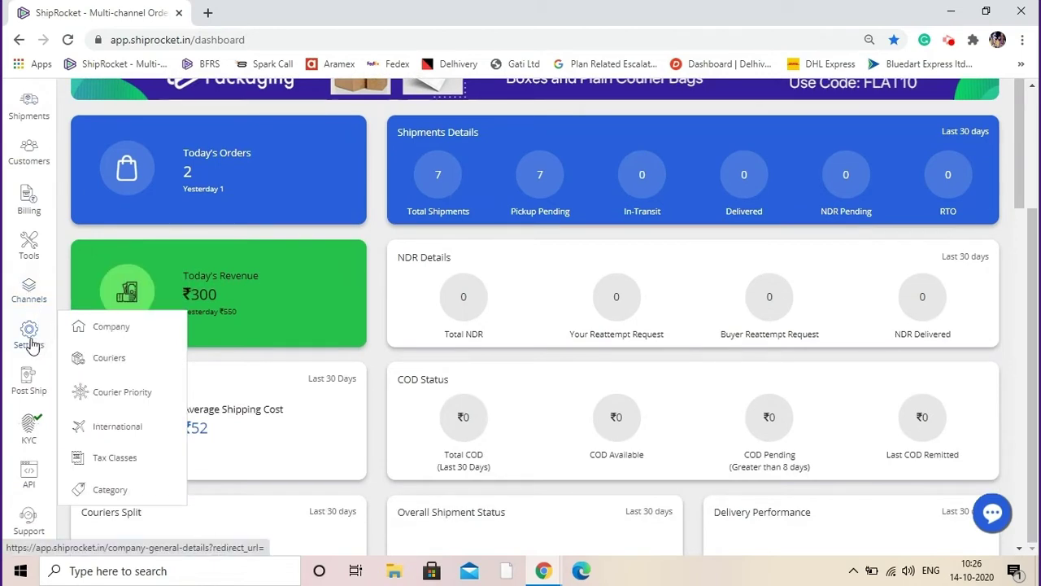
left_click(139, 395)
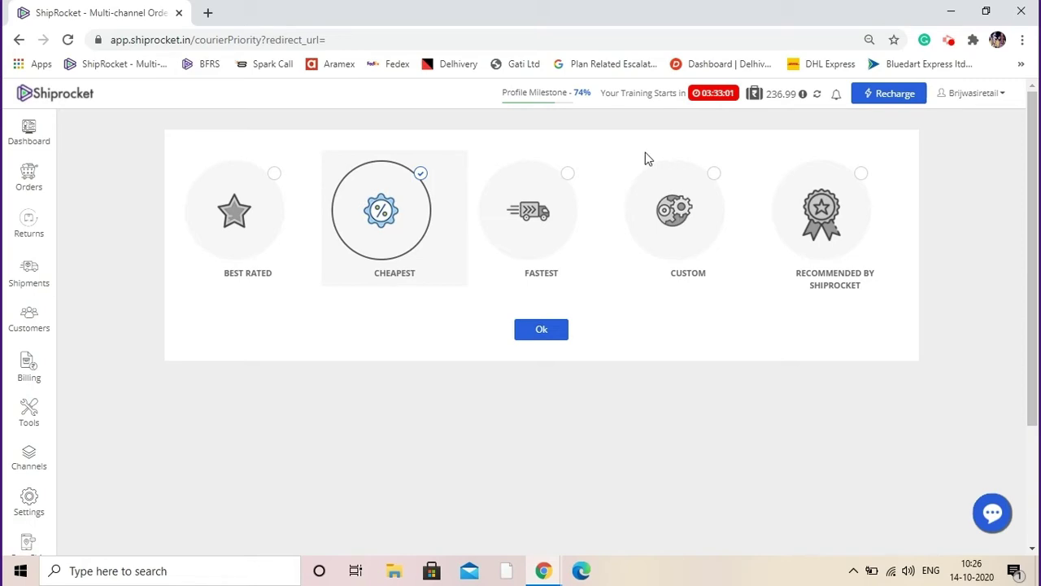
Compare Best Rated, Cheapest and Fastest priorities, then choose Custom courier priority.
left_click(249, 241)
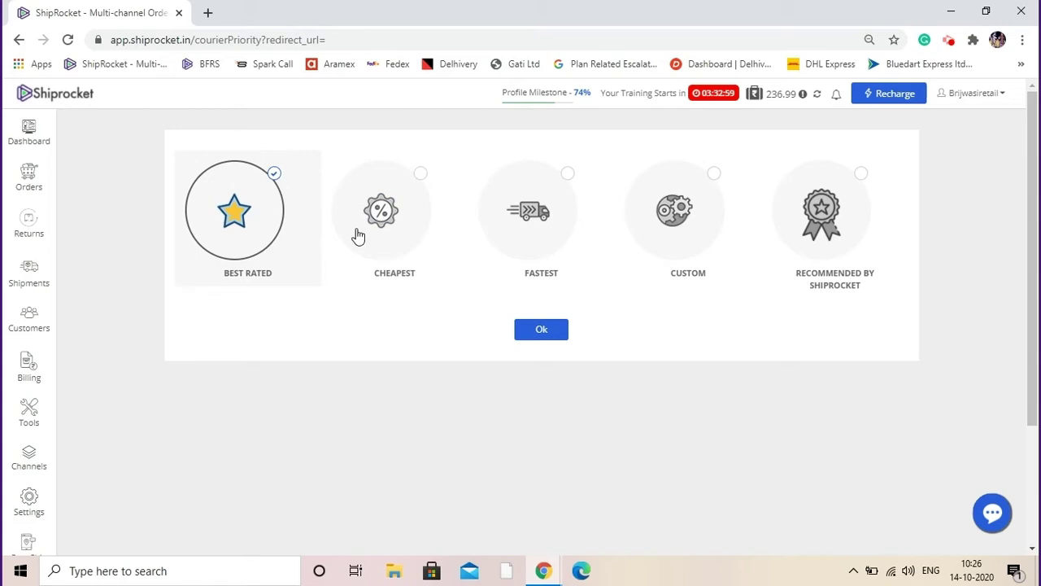
left_click(407, 225)
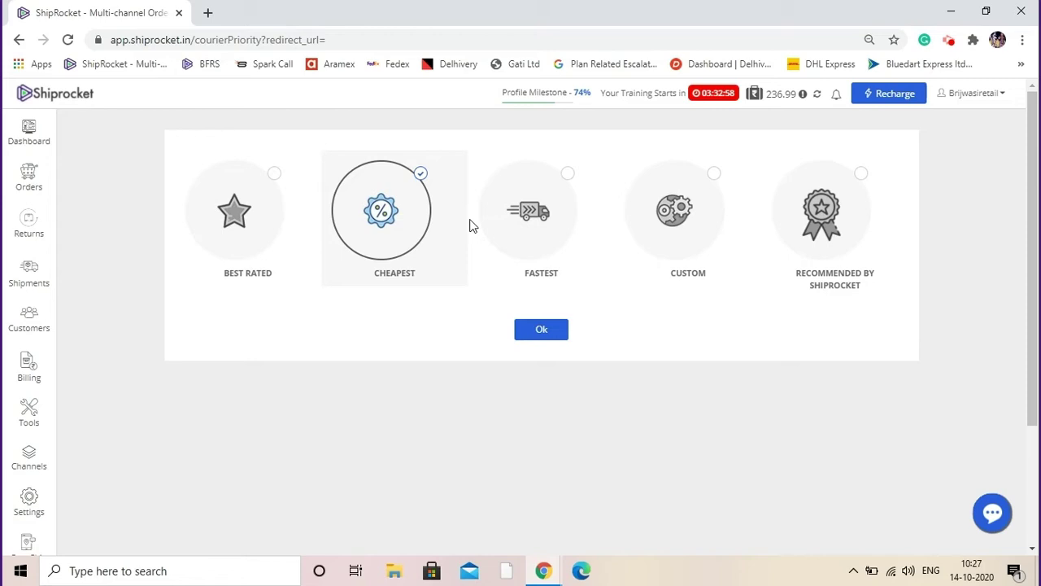
left_click(537, 227)
left_click_drag(525, 275, 560, 278)
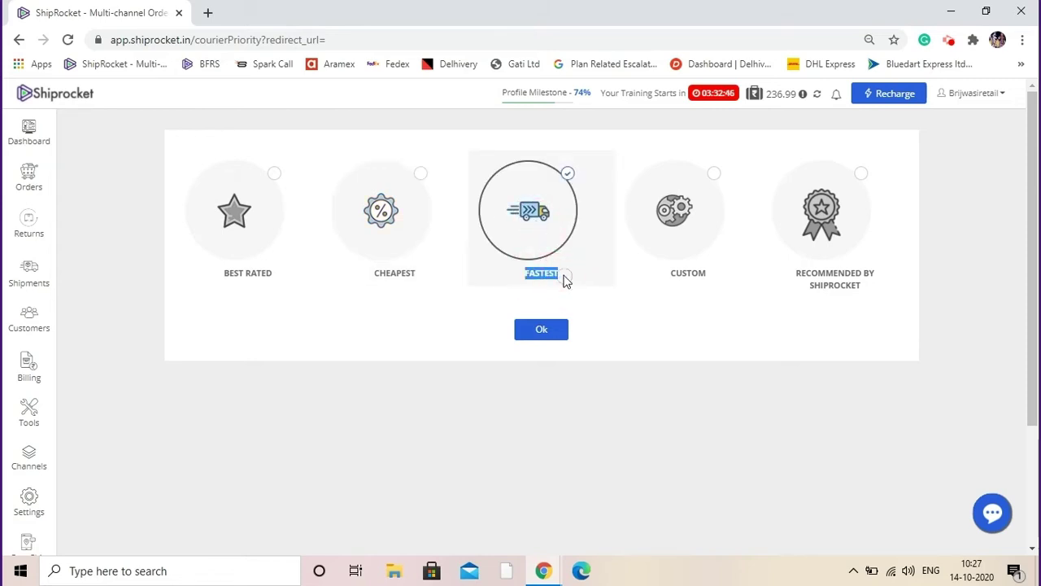
left_click(590, 281)
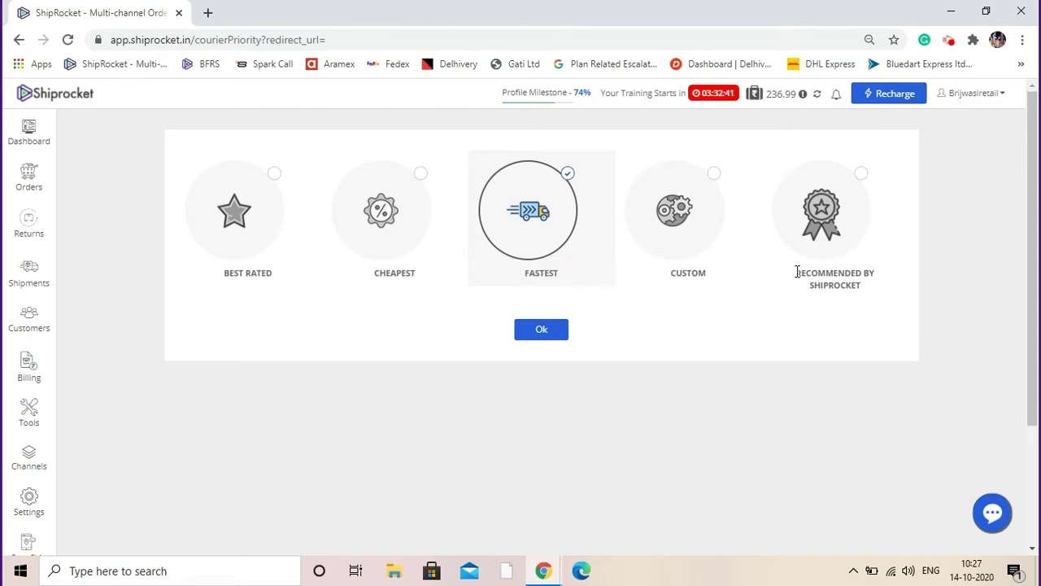
left_click_drag(797, 273, 848, 304)
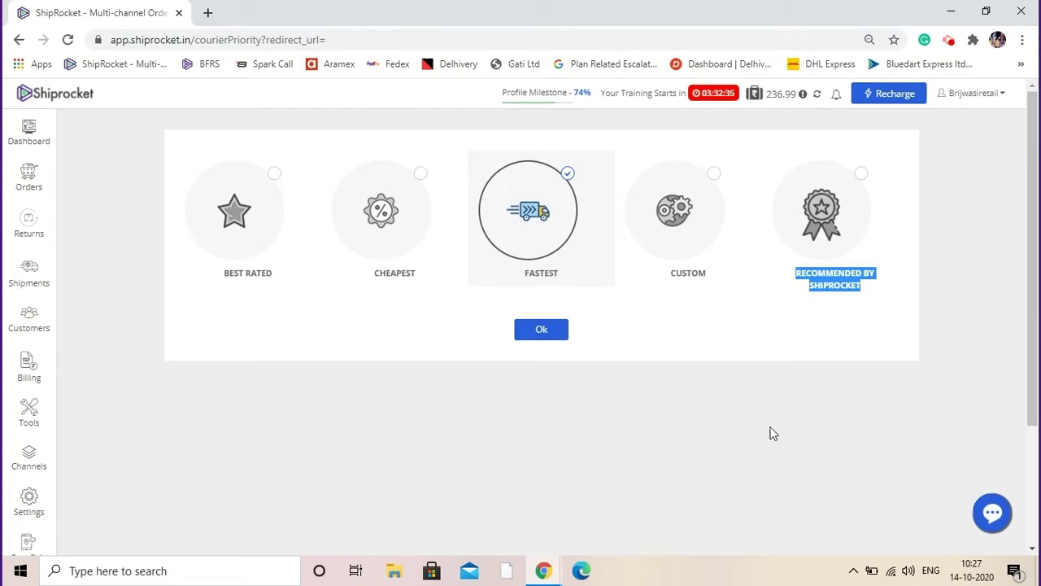
left_click_drag(672, 277, 714, 285)
left_click(704, 279)
Move FedEx to the top and Delhivery and Ekart ahead of ShadowFax, then confirm with Ok.
scroll(616, 317, "down", 3)
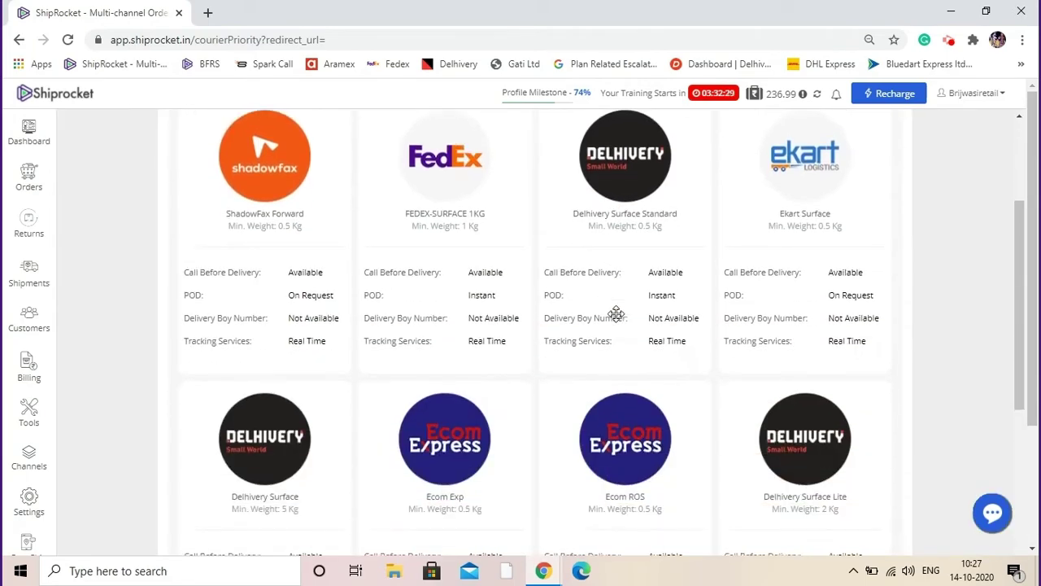
scroll(612, 313, "up", 2)
left_click_drag(432, 331, 232, 348)
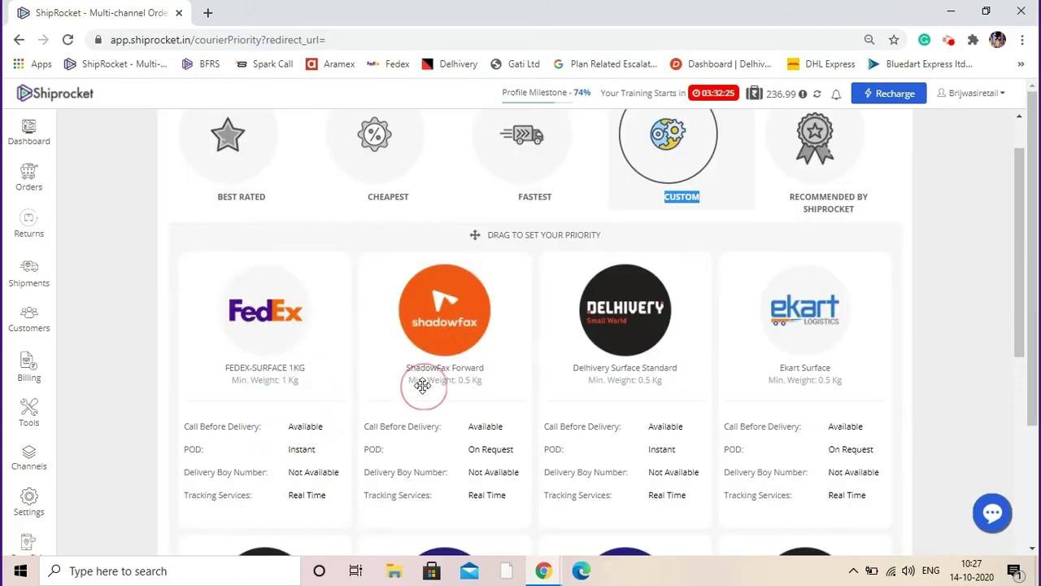
left_click_drag(649, 339, 431, 358)
left_click_drag(804, 336, 620, 350)
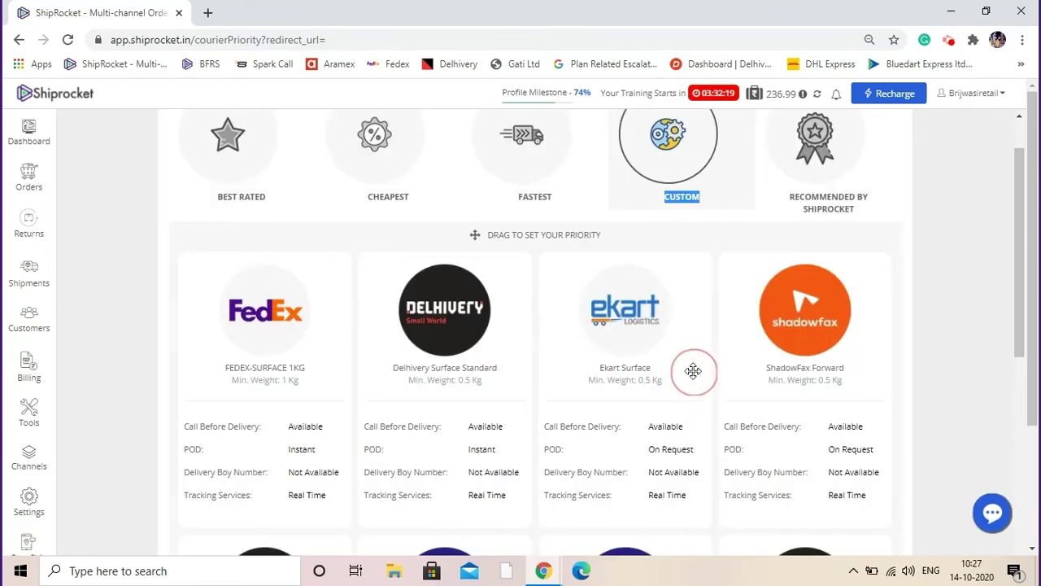
scroll(696, 372, "down", 10)
left_click(543, 506)
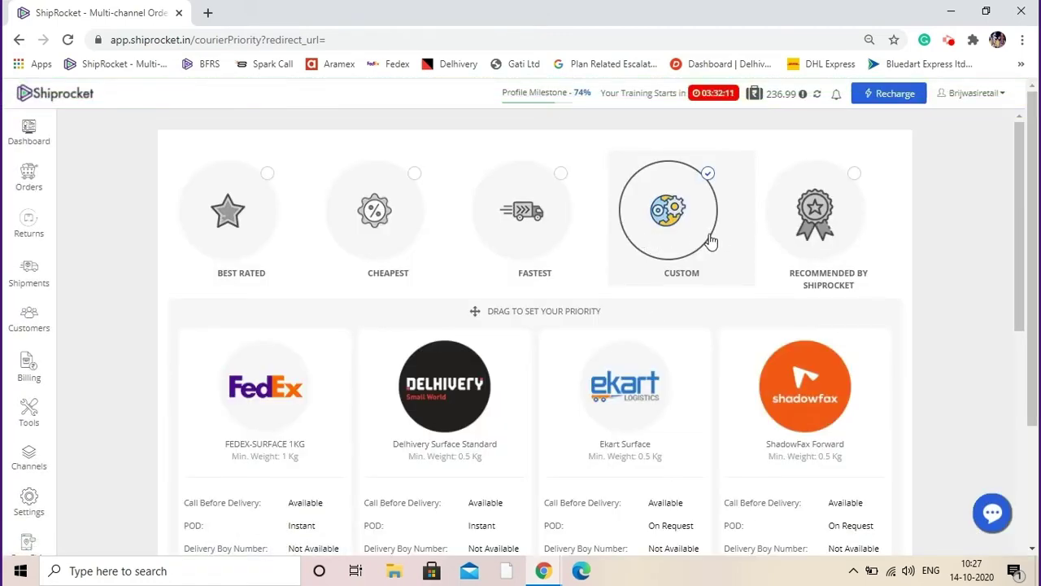
Save courier priority back to Cheapest, then go to Process Orders.
left_click(386, 200)
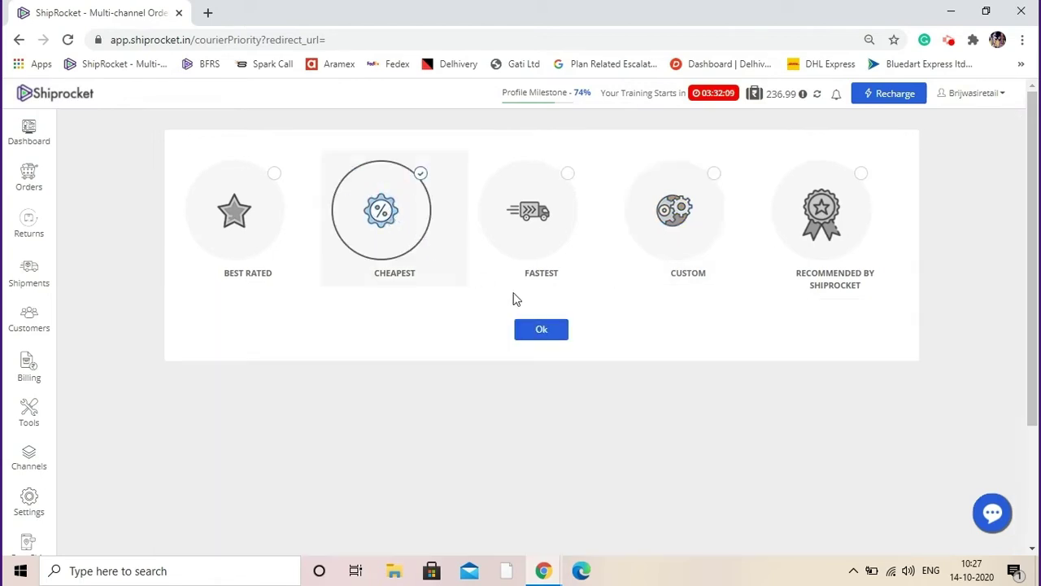
left_click(559, 335)
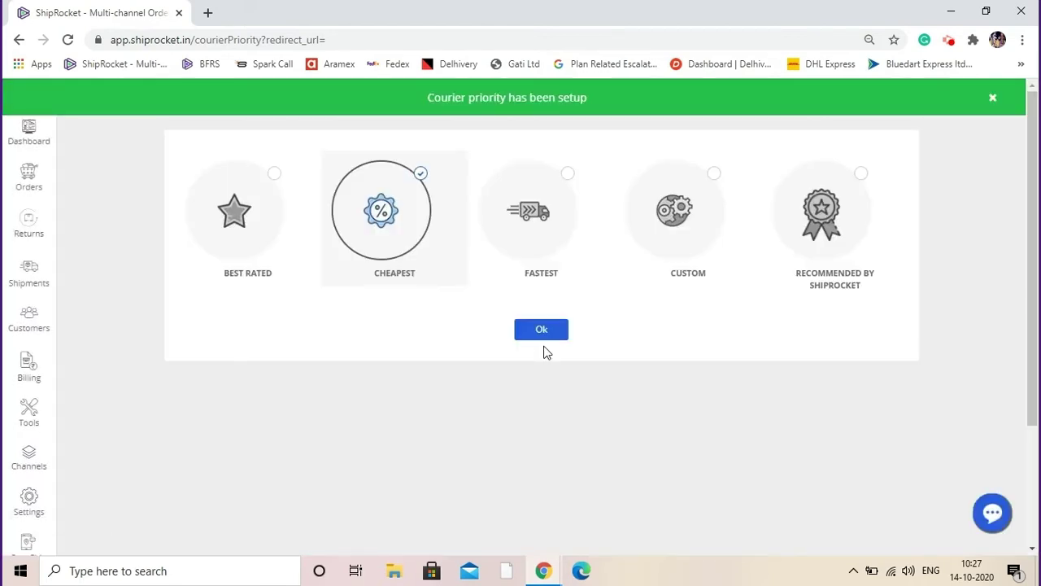
mouse_move(28, 177)
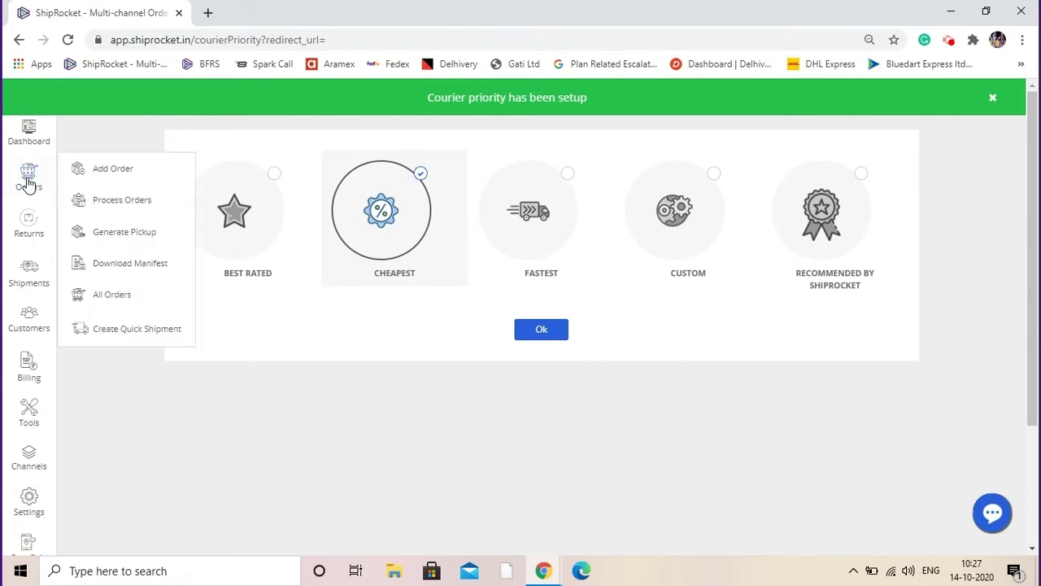
left_click(122, 202)
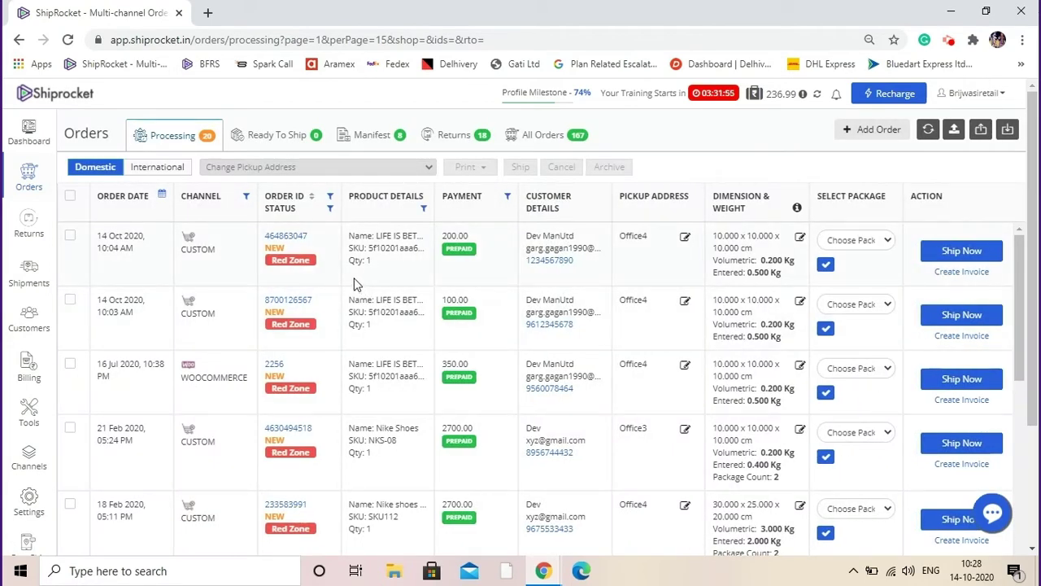
left_click_drag(183, 249, 216, 249)
left_click_drag(181, 314, 202, 314)
double_click(199, 376)
left_click(215, 336)
Select only the two 14 Oct 2020 orders and ship them in bulk.
left_click(70, 237)
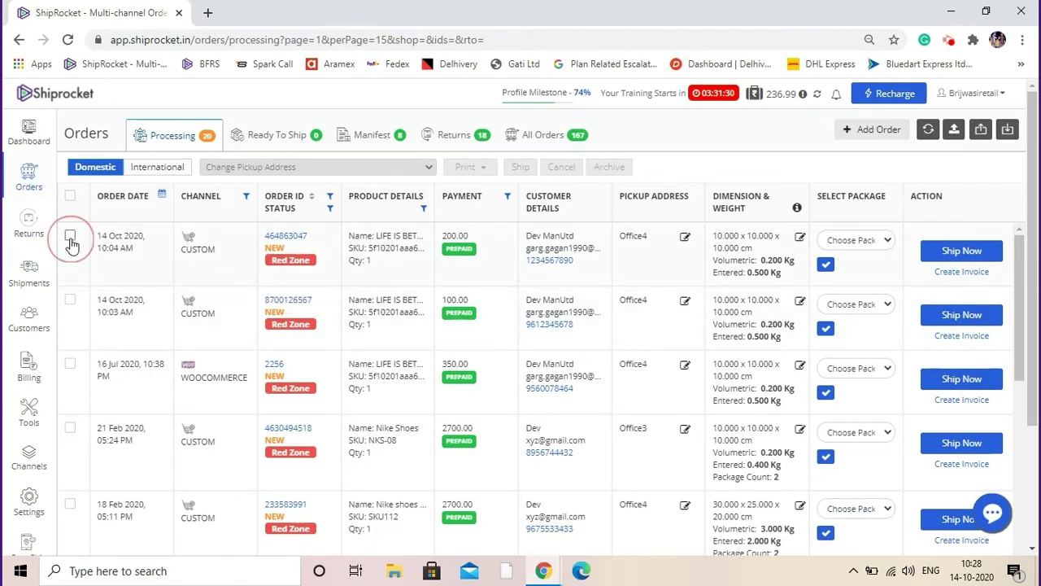
left_click(70, 300)
left_click(70, 364)
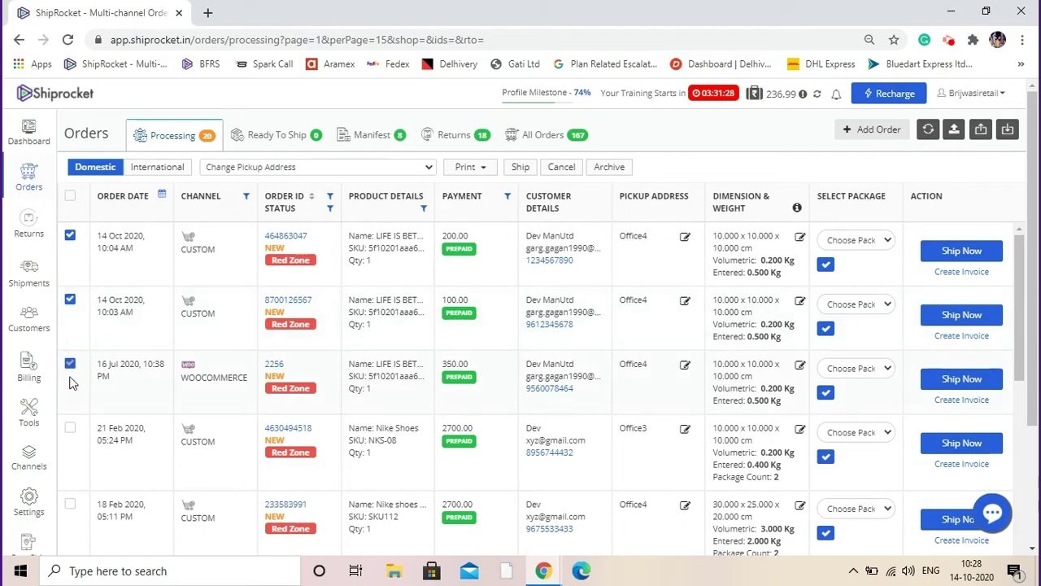
left_click(70, 428)
left_click(70, 429)
left_click(70, 364)
left_click(522, 168)
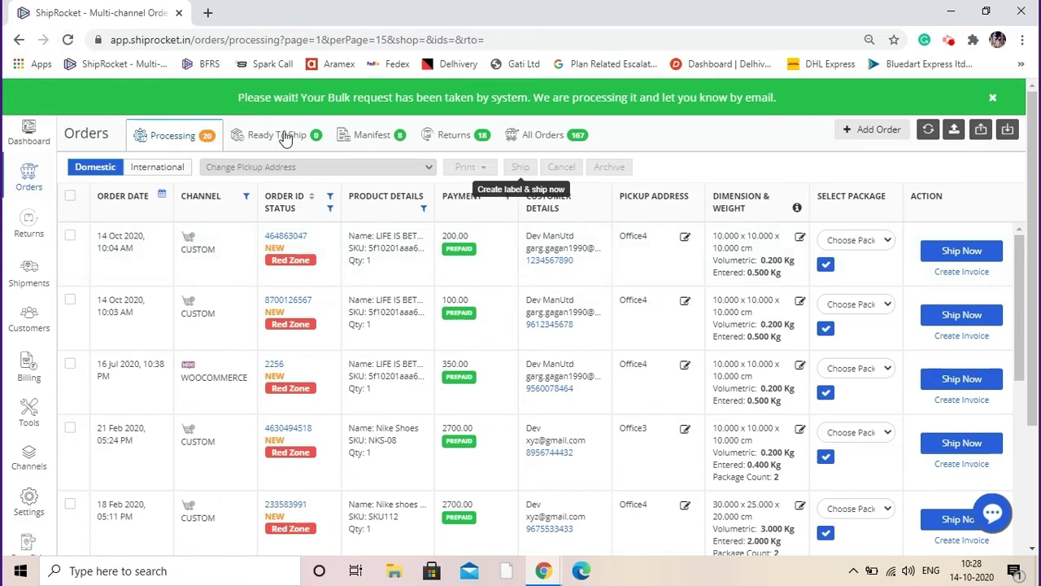
Reload the orders page and dismiss the All Done! confirmation.
left_click(68, 39)
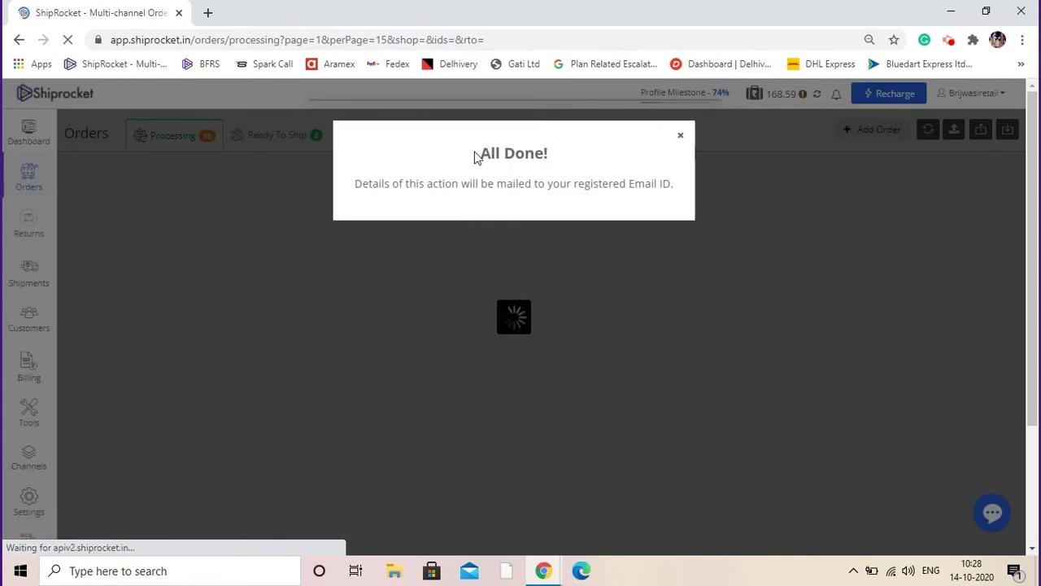
double_click(492, 154)
left_click_drag(541, 154, 562, 163)
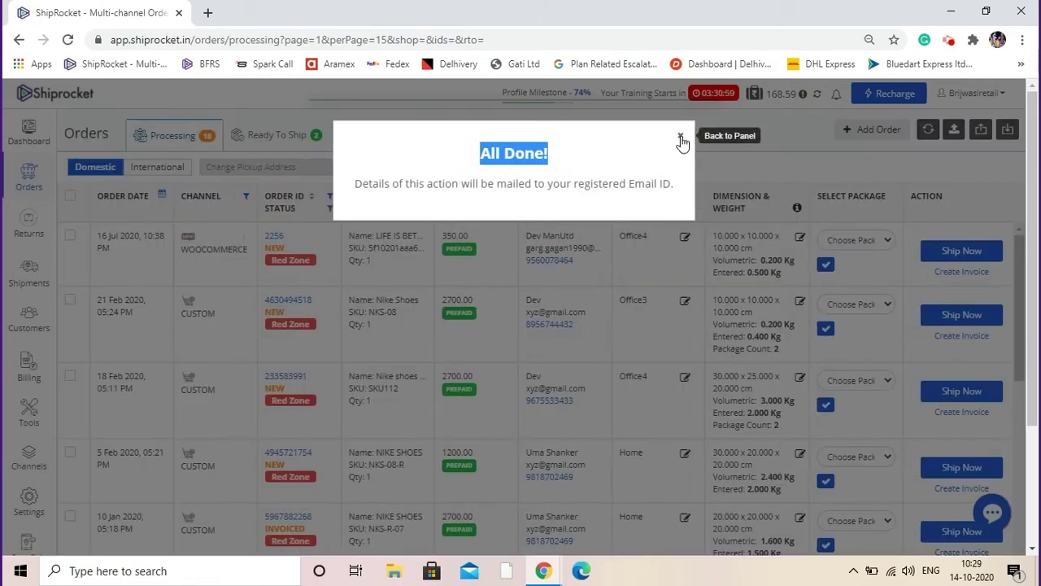
left_click(683, 137)
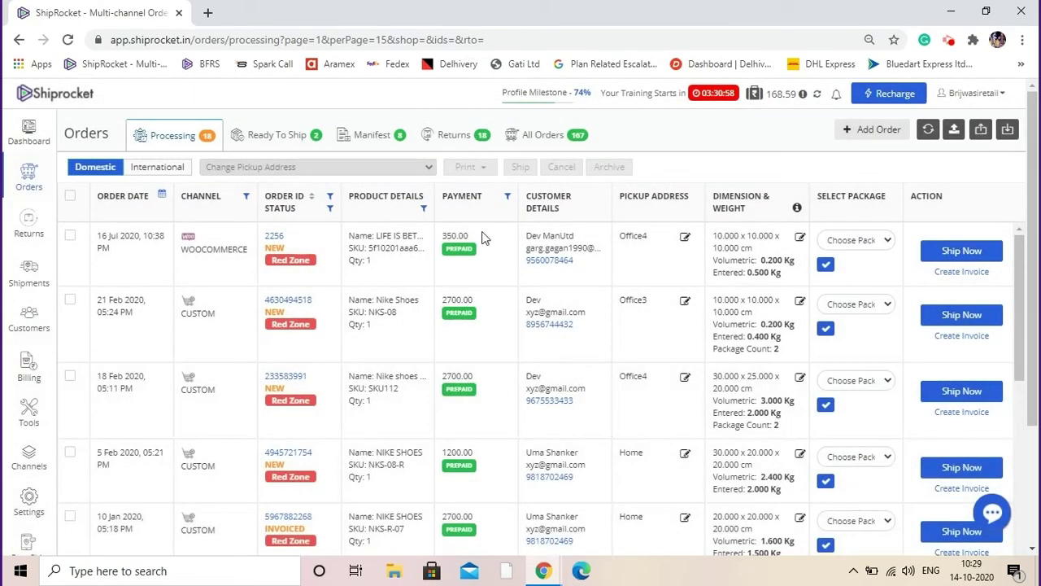
left_click(277, 144)
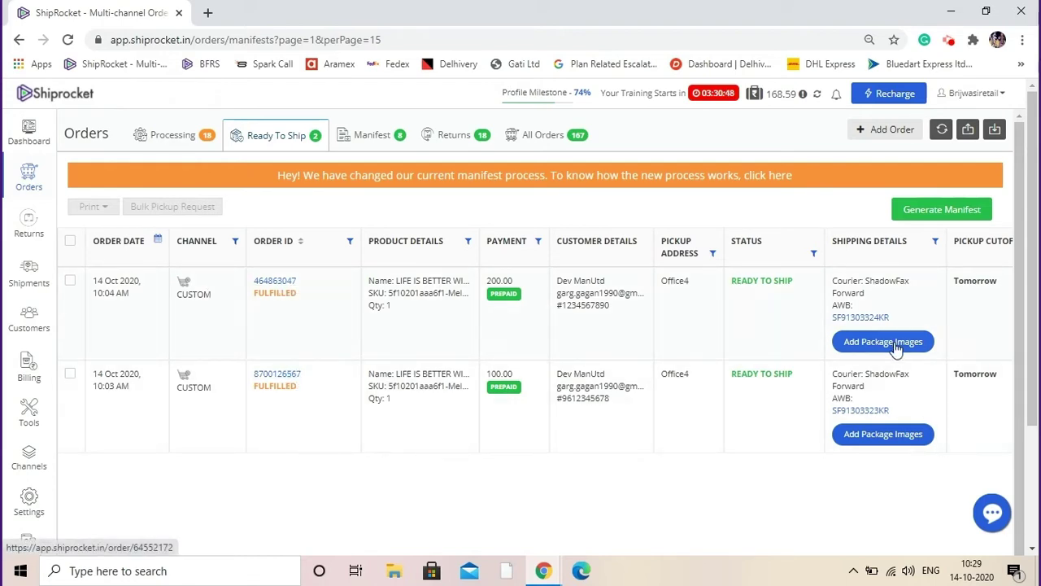
left_click_drag(866, 280, 874, 301)
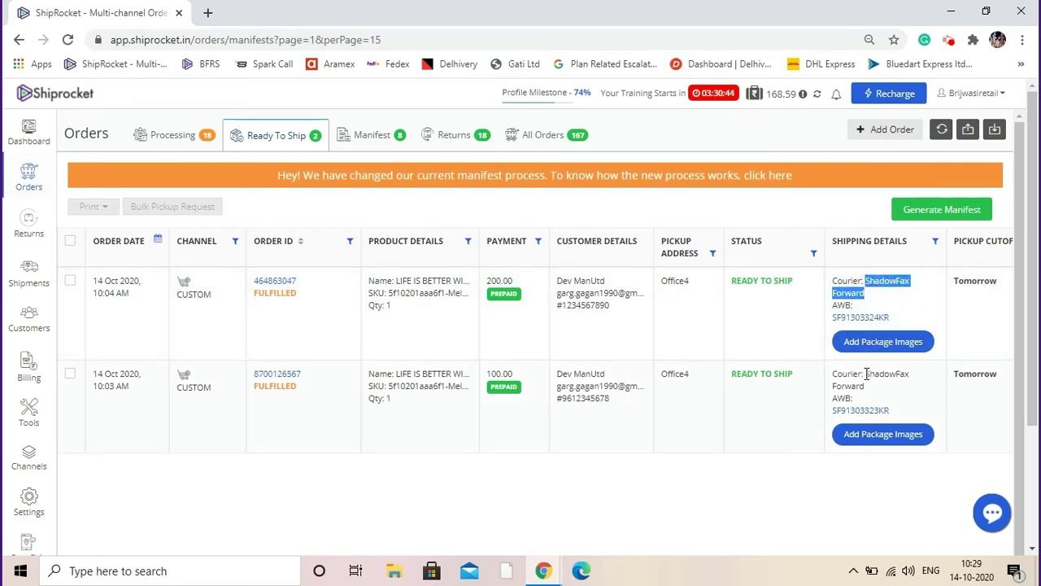
left_click_drag(866, 373, 872, 391)
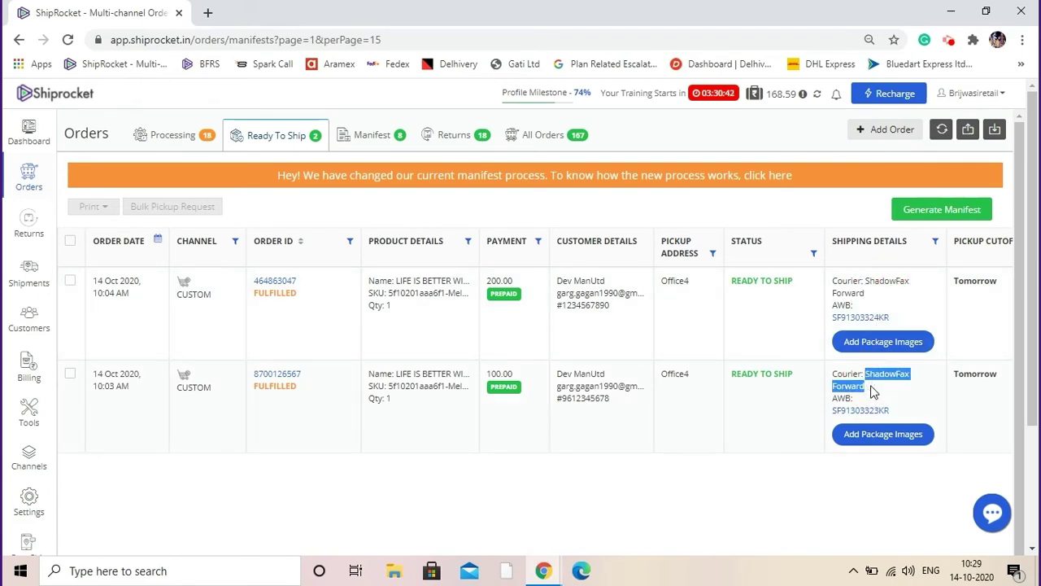
left_click(872, 391)
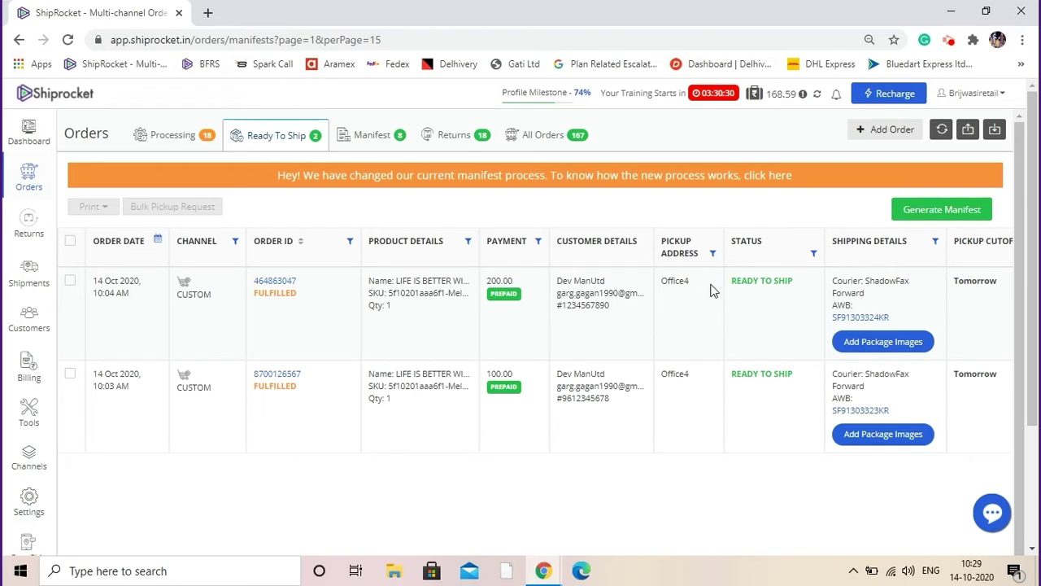
left_click_drag(729, 281, 798, 285)
left_click_drag(734, 380, 802, 382)
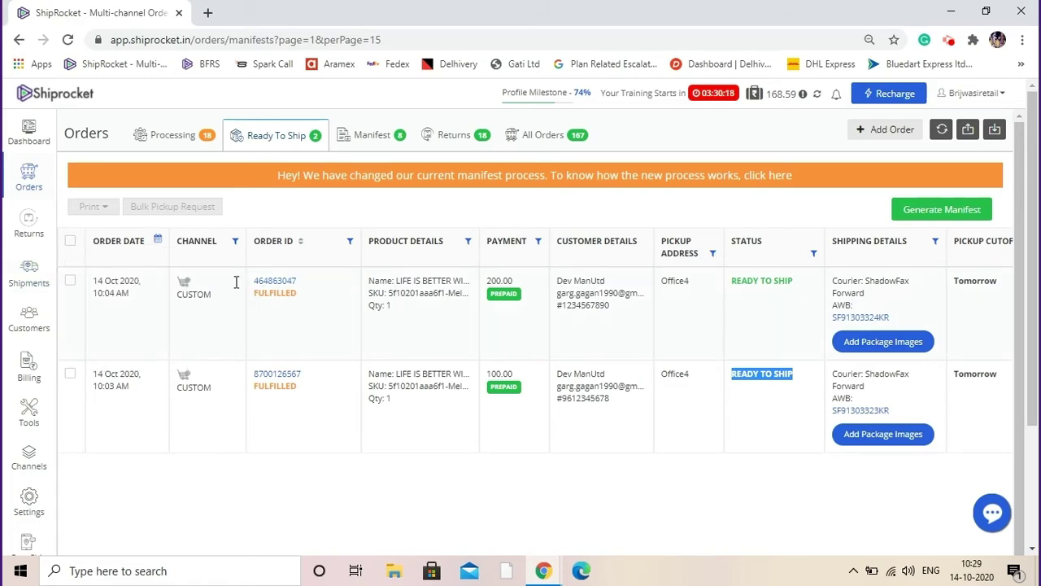
Request bulk pickup for both orders and highlight the PICKUP SCHEDULED status and 15-Oct-2020 date.
left_click(70, 282)
left_click(70, 375)
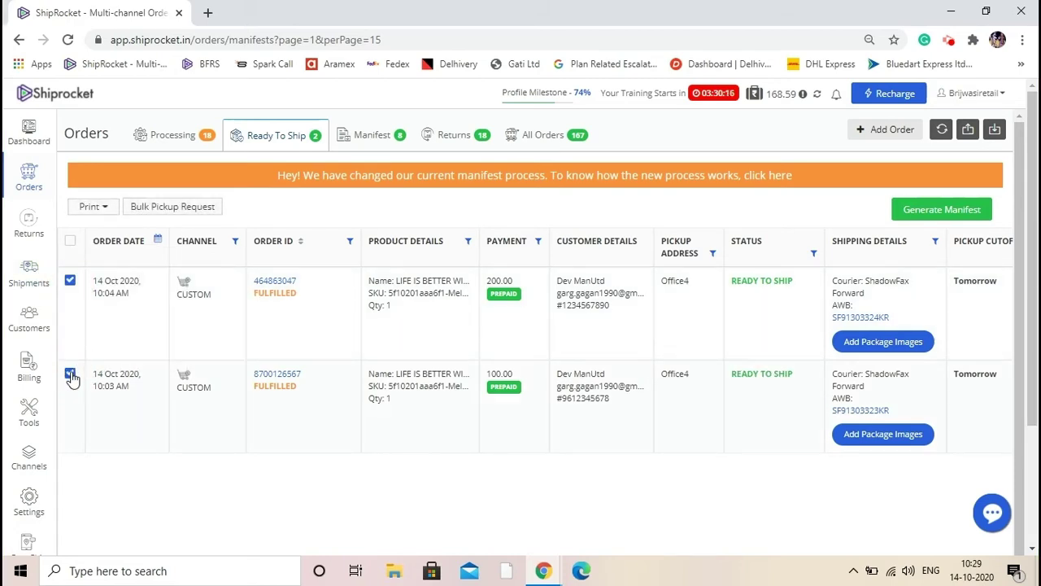
left_click(161, 213)
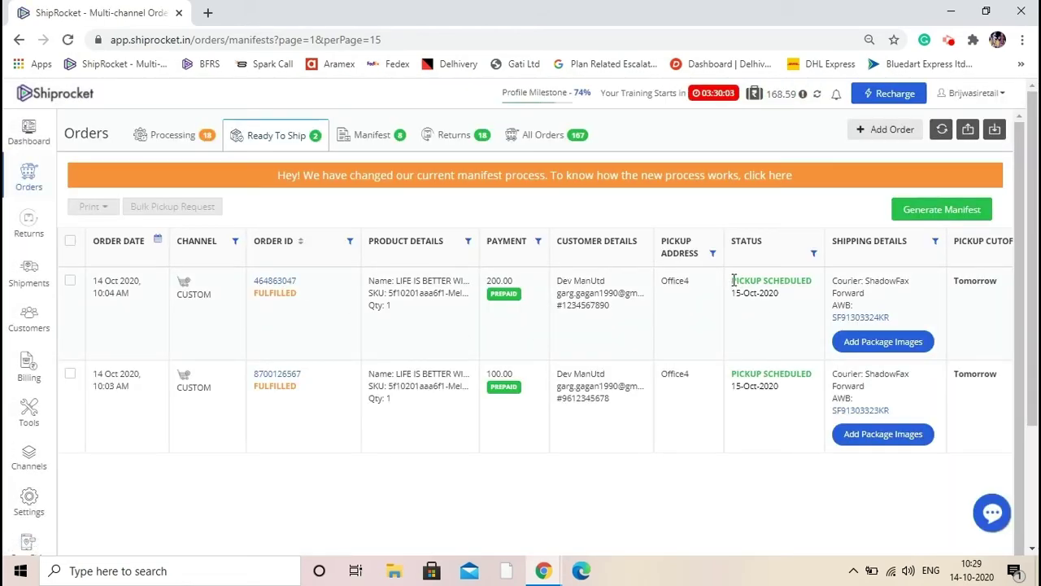
left_click_drag(731, 281, 812, 281)
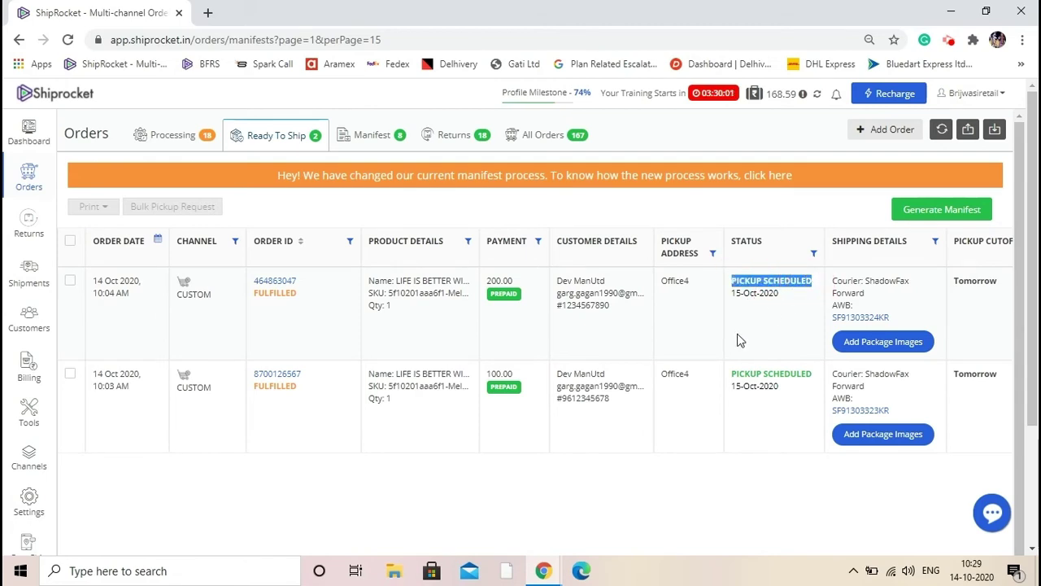
double_click(736, 293)
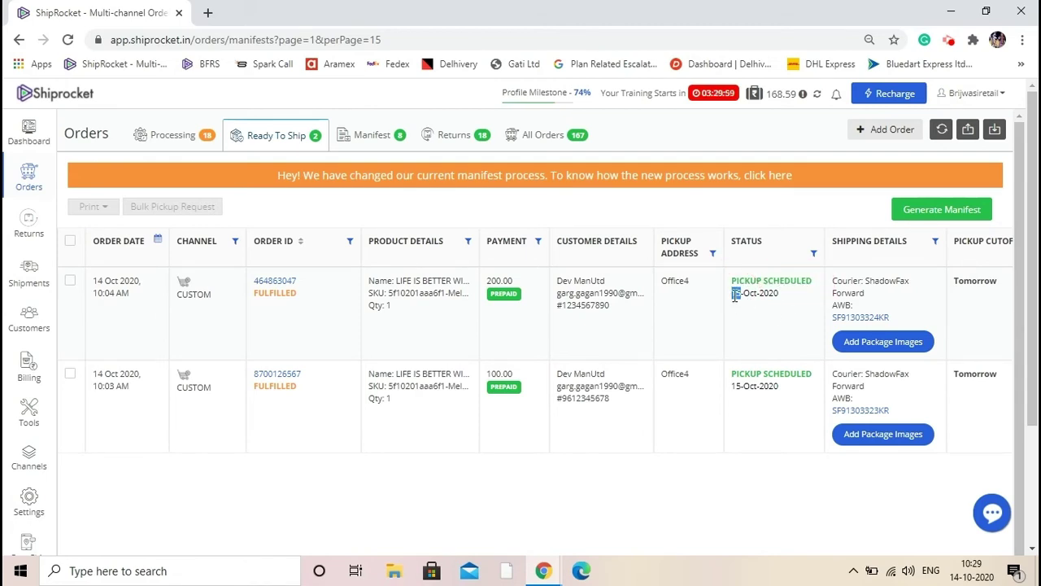
left_click_drag(735, 295, 783, 298)
Select both pickup-scheduled orders and download their invoices and shipping labels via Print.
left_click(742, 318)
left_click(70, 285)
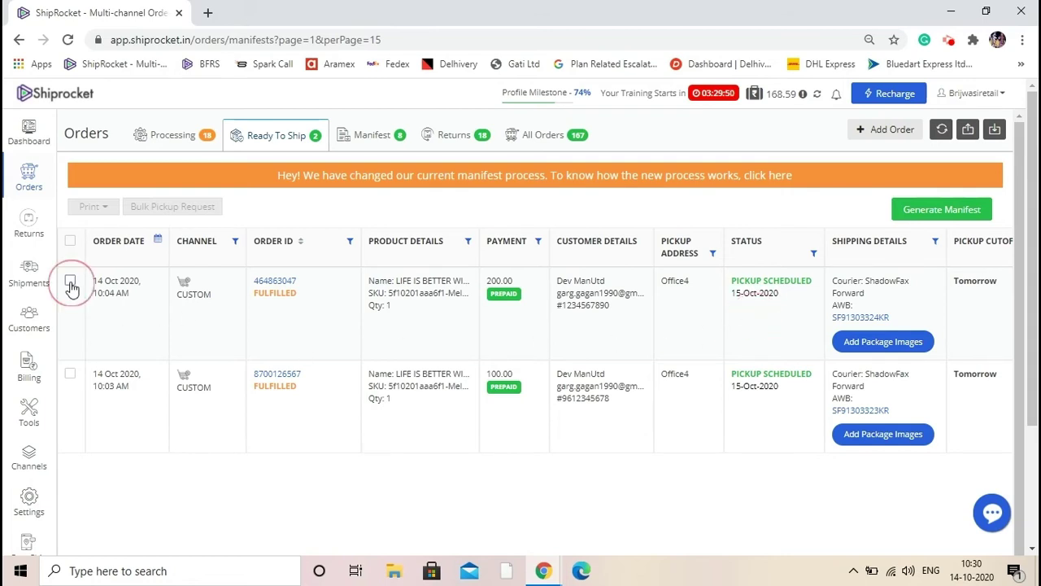
left_click(70, 375)
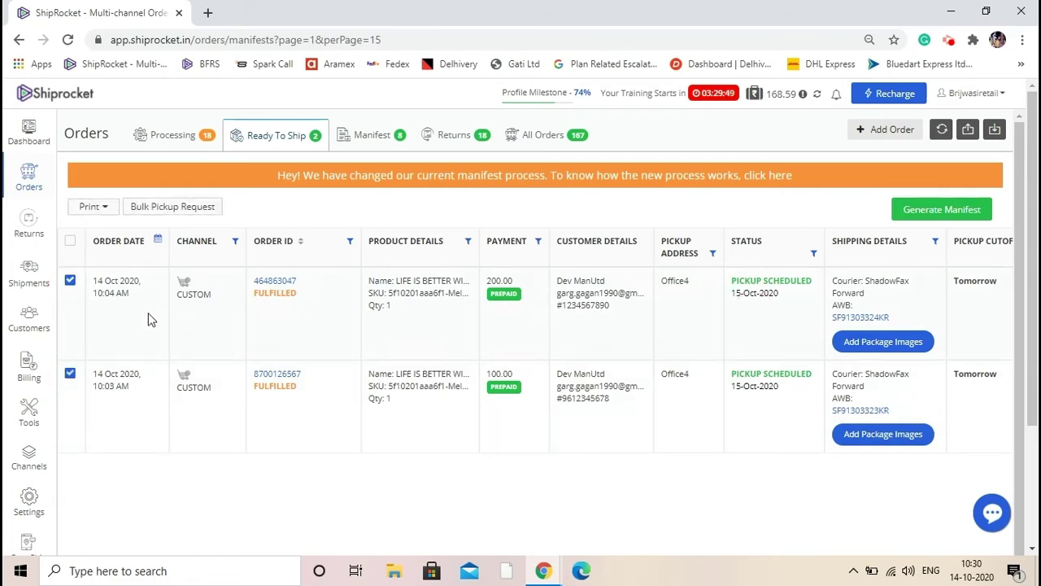
left_click(90, 210)
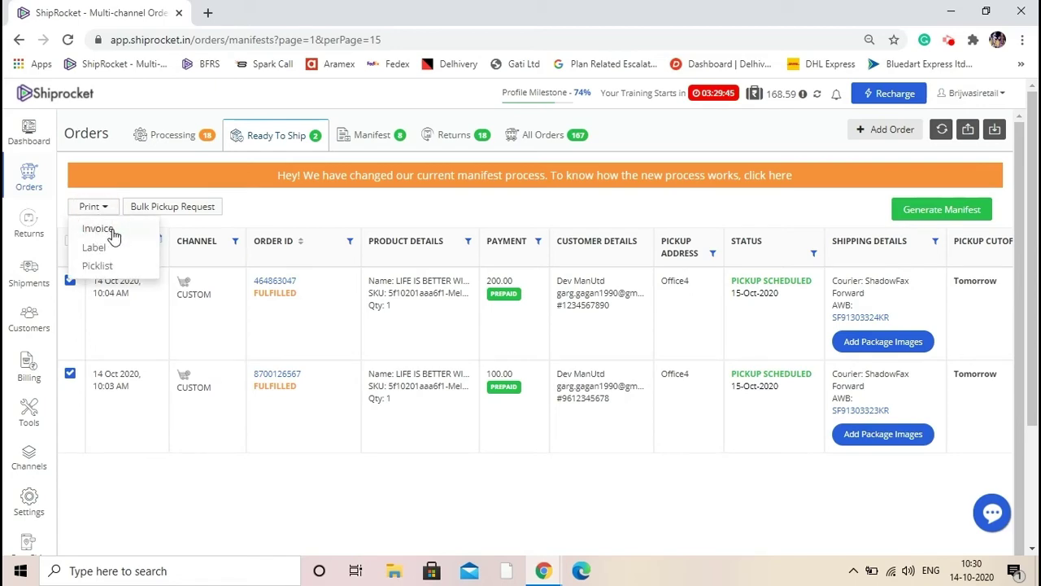
left_click(108, 231)
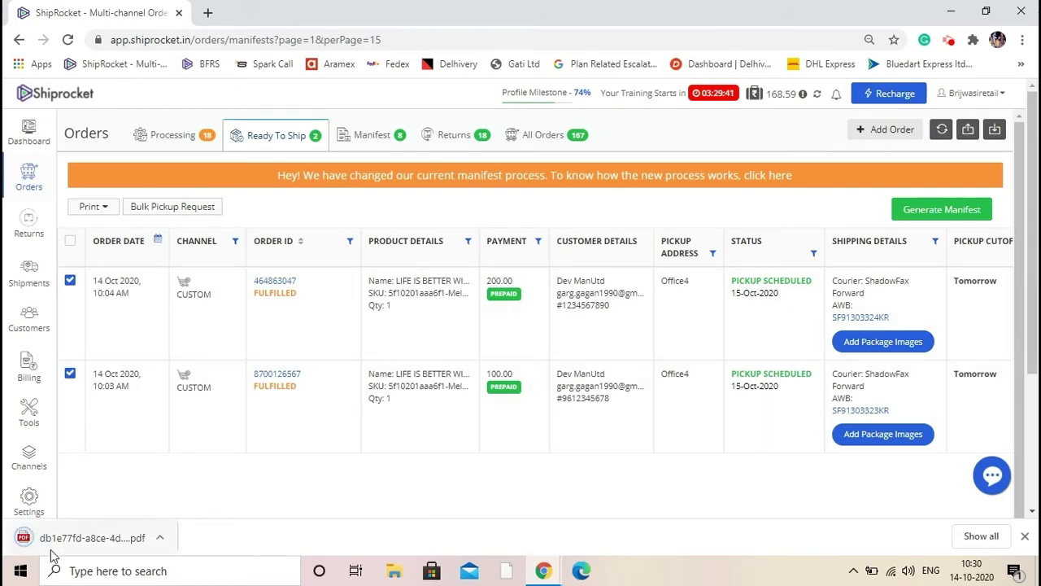
left_click(92, 208)
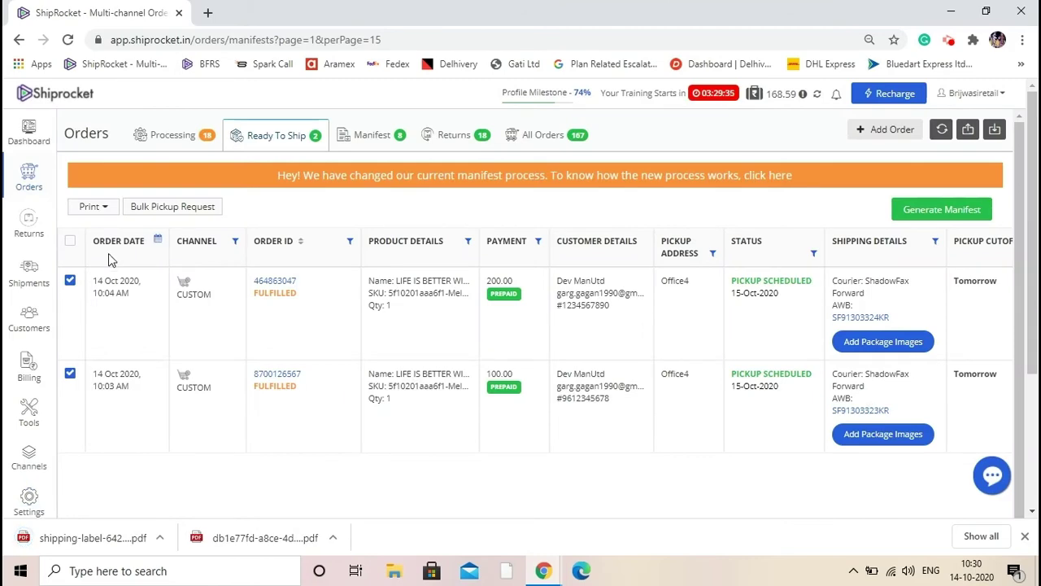
Generate a manifest for both orders, checking their order ids, and download MANIFEST-0108.pdf.
left_click(913, 215)
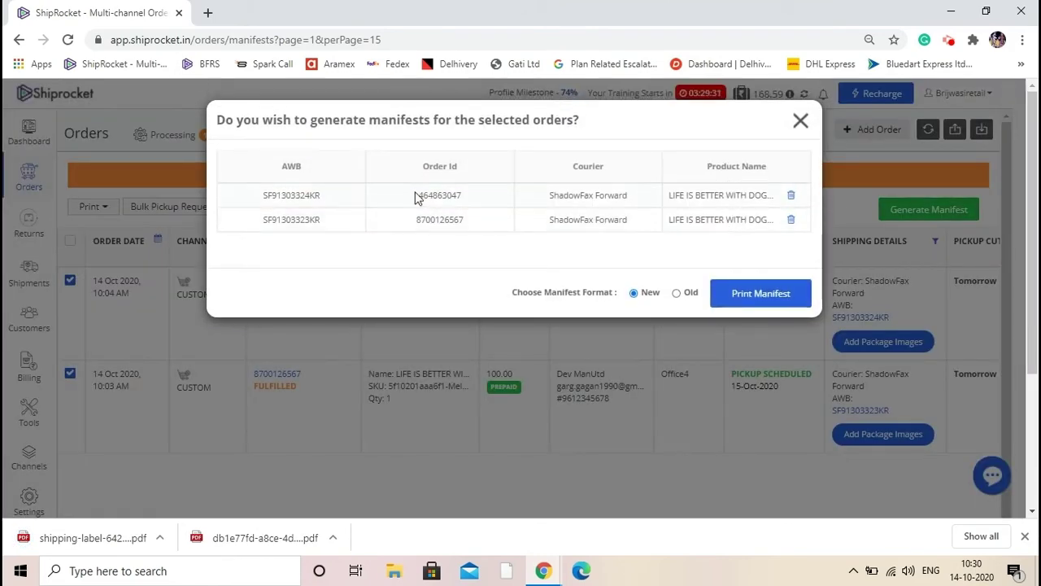
left_click_drag(420, 195, 486, 198)
left_click_drag(415, 221, 484, 216)
left_click(761, 293)
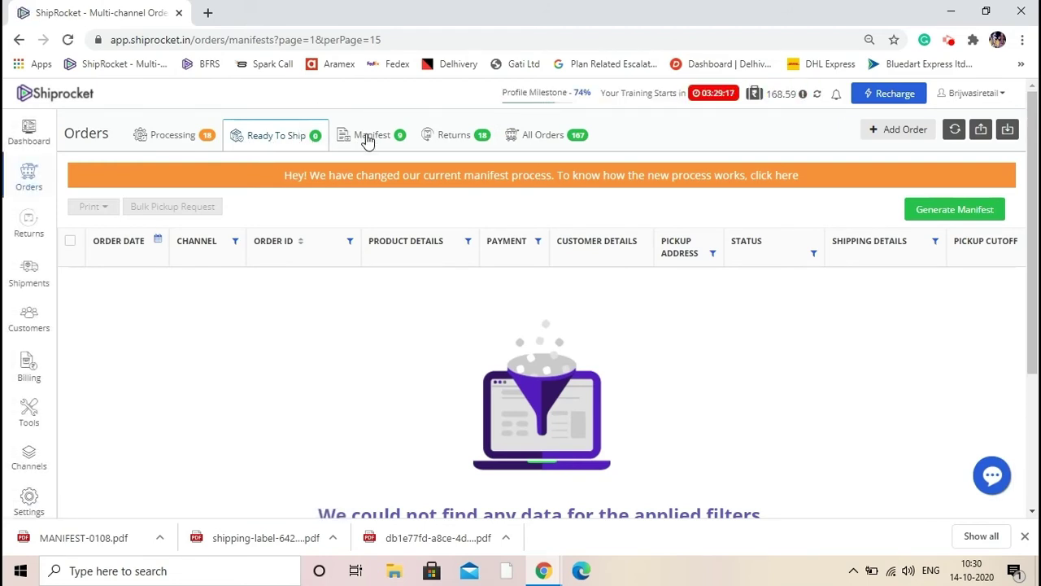
left_click(366, 139)
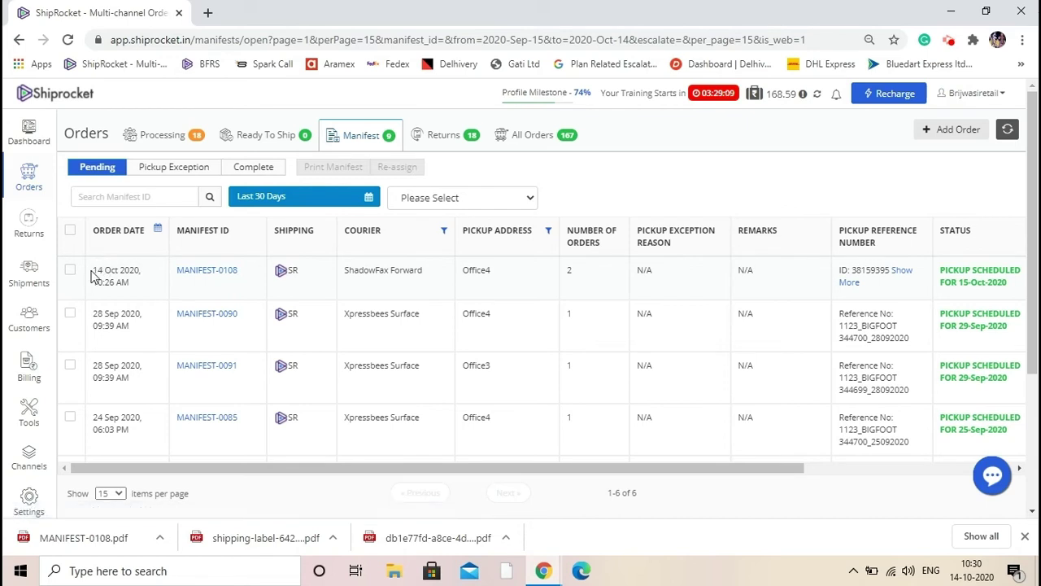
left_click_drag(91, 267, 135, 292)
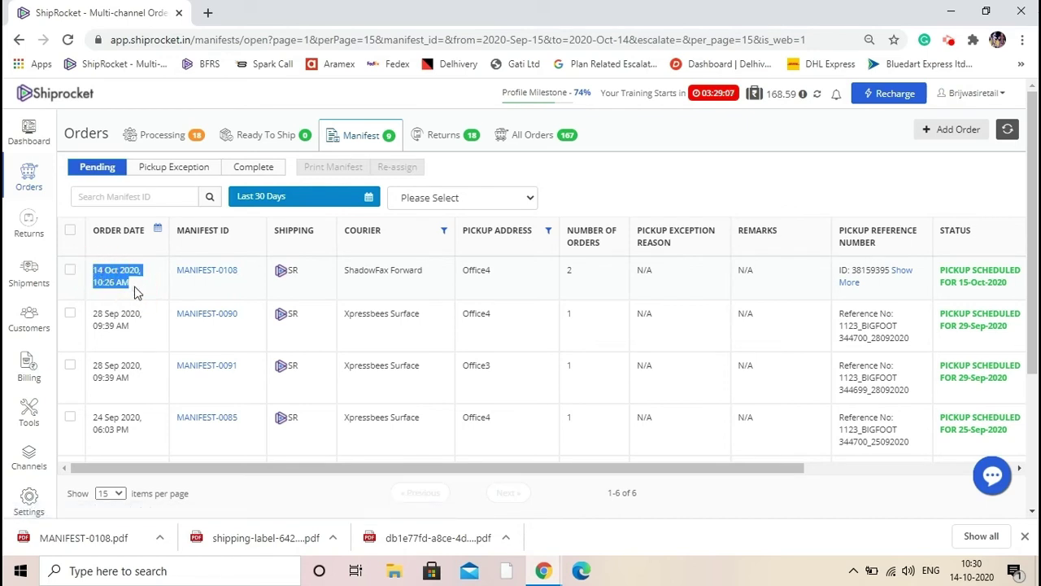
left_click_drag(584, 272, 550, 289)
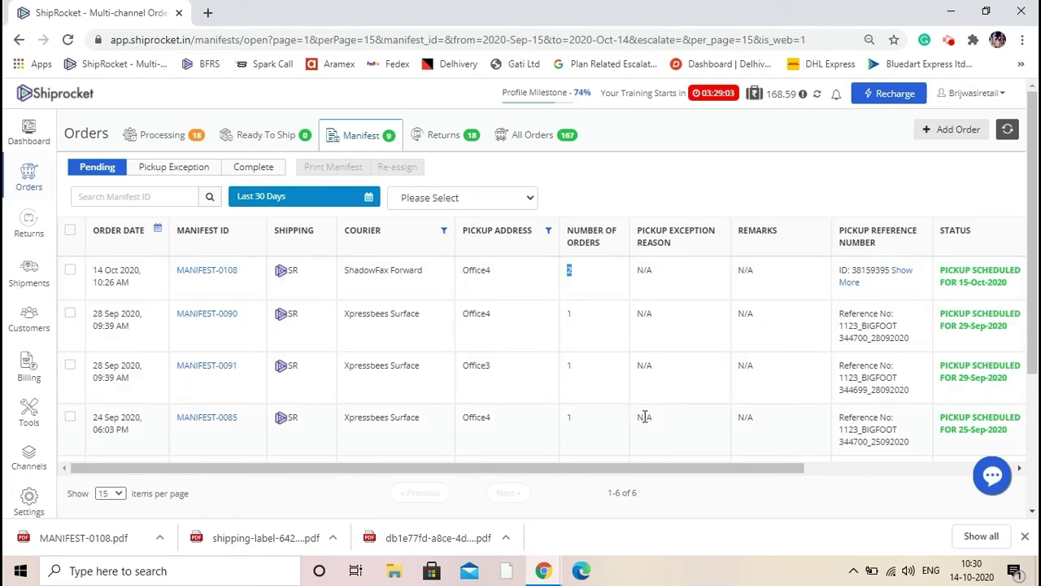
left_click_drag(656, 470, 854, 472)
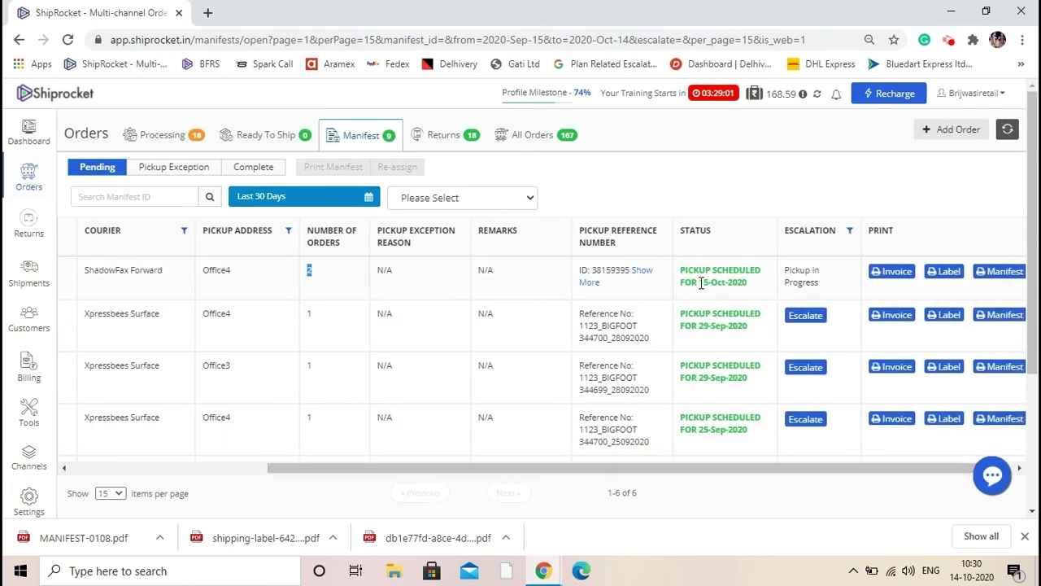
left_click_drag(700, 282, 755, 286)
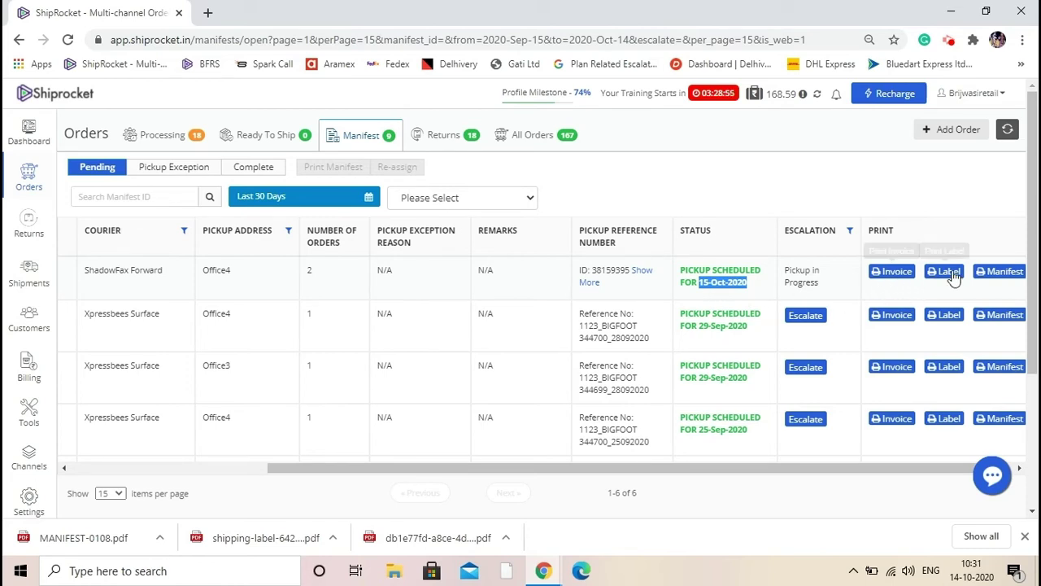
left_click(989, 276)
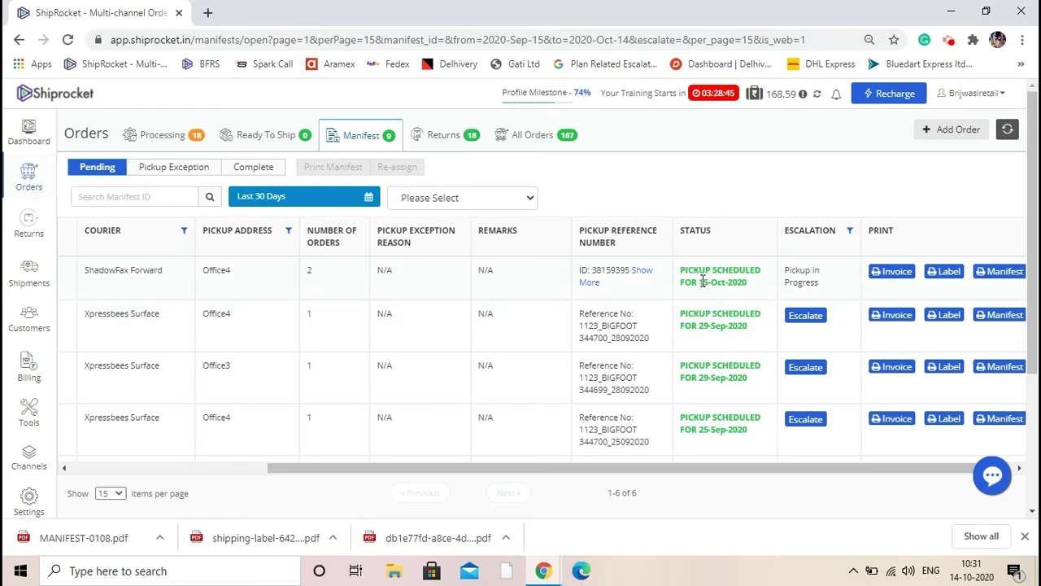
left_click_drag(700, 282, 749, 291)
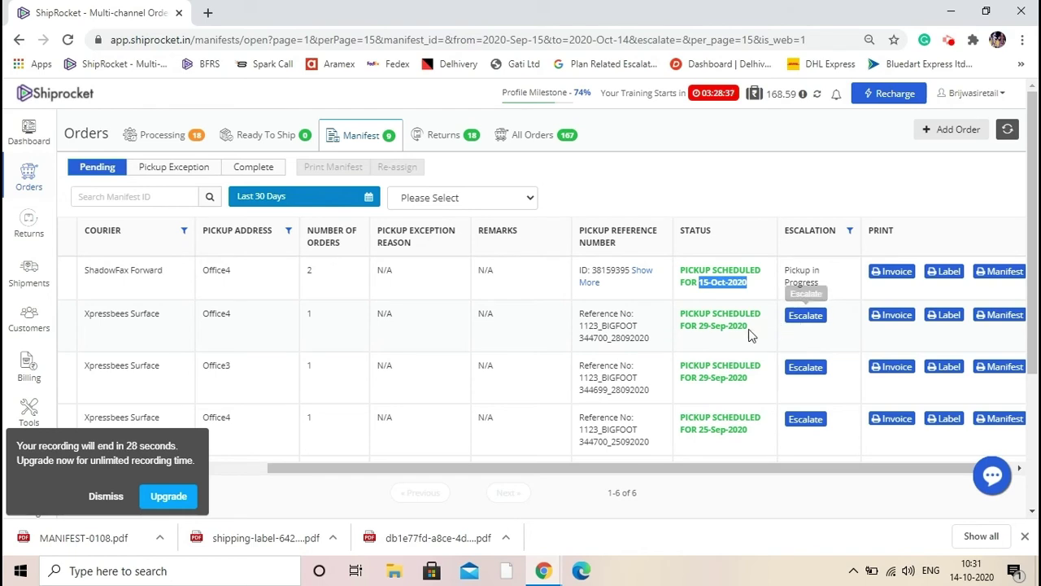
left_click(89, 496)
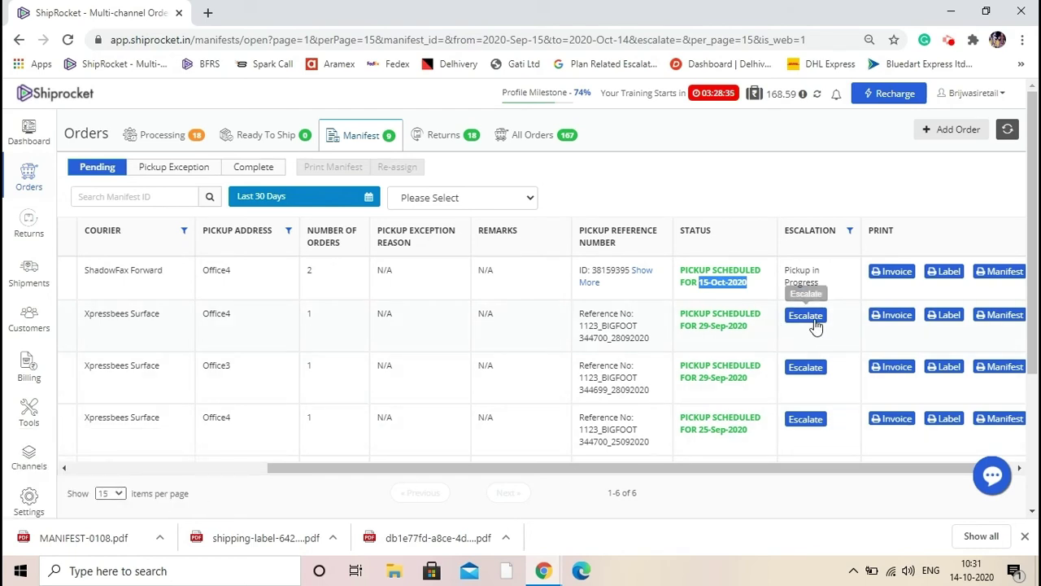
left_click_drag(521, 475, 297, 470)
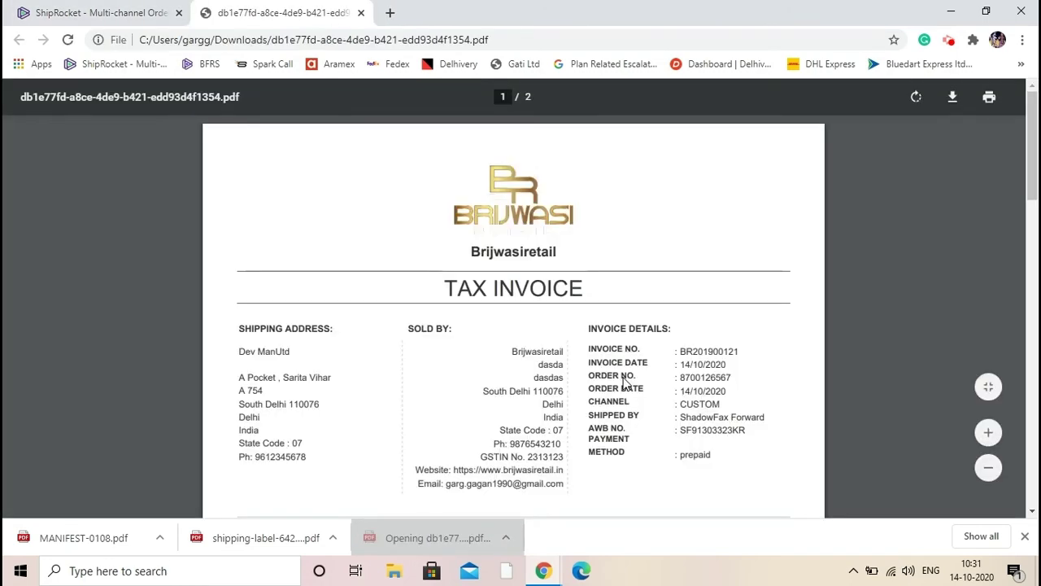
Scroll through the invoice PDF, then open the shipping-label PDF and MANIFEST-0108.pdf.
scroll(610, 429, "down", 1)
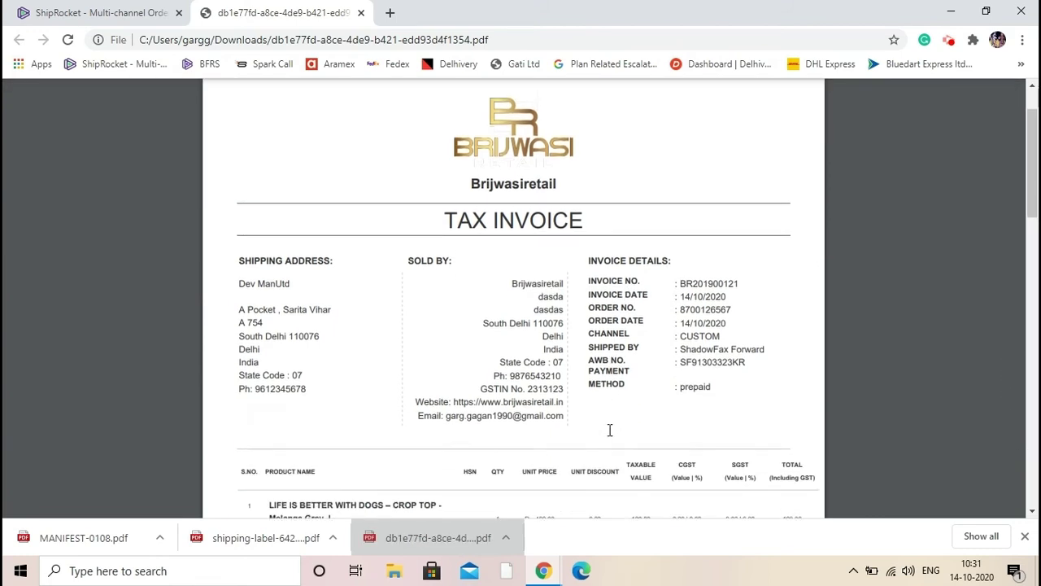
left_click(289, 539)
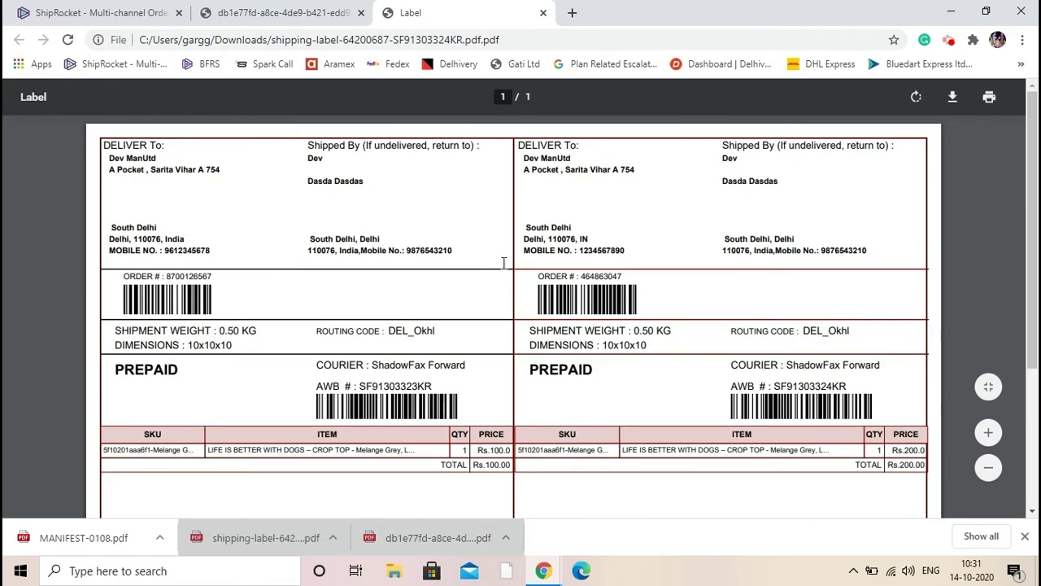
left_click(96, 542)
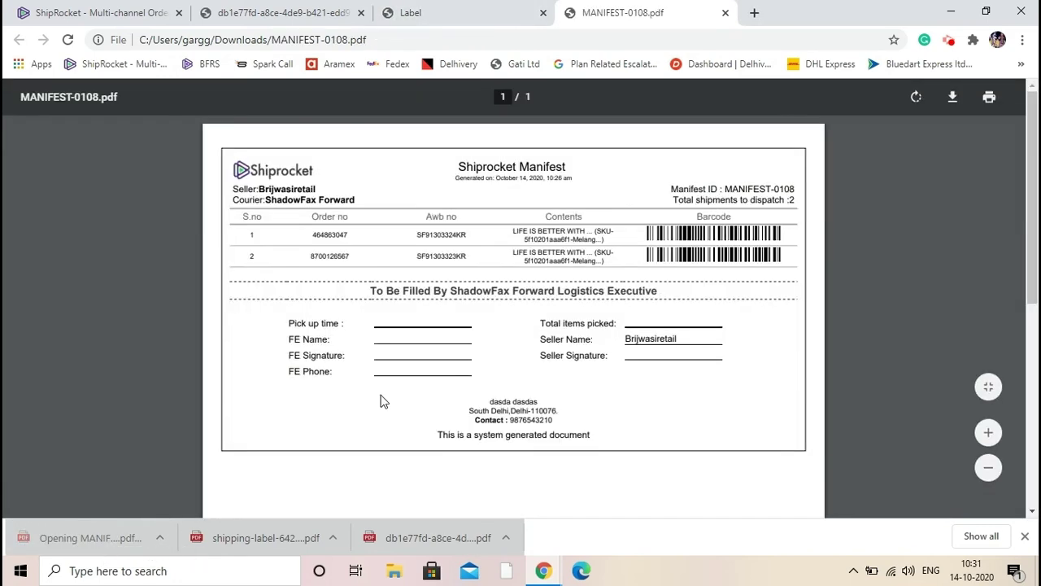